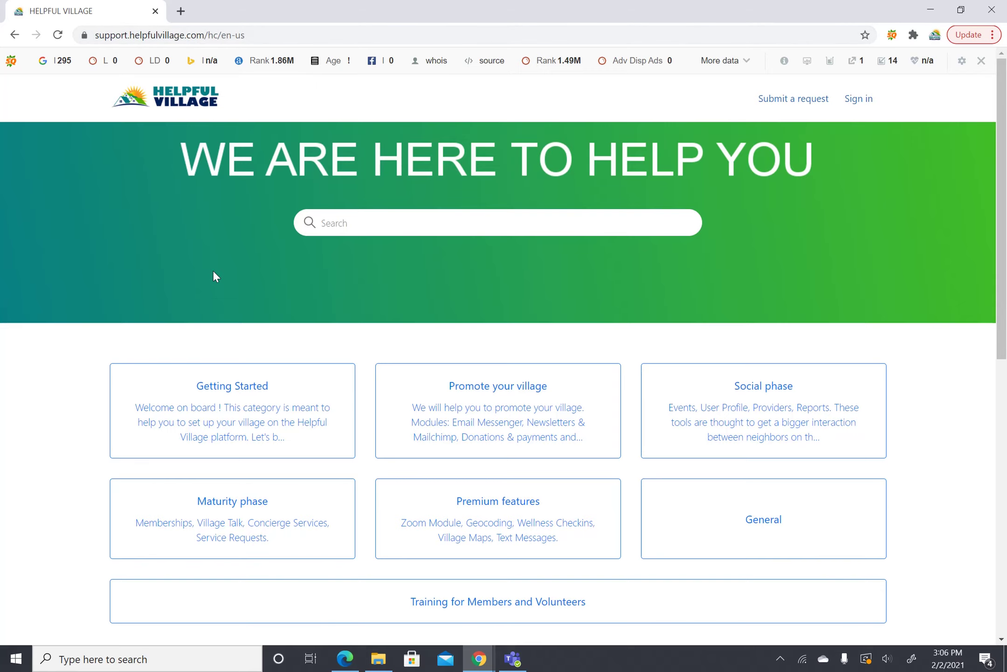
Browse the home page's category cards and open the Getting Started category.
scroll(212, 270, down, 1)
scroll(213, 270, down, 2)
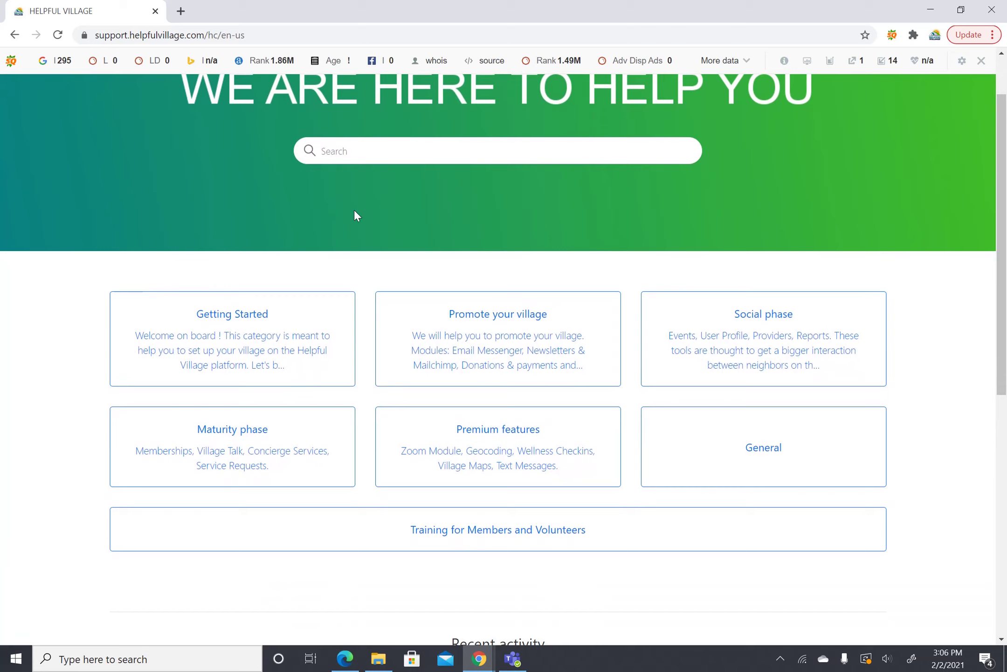
scroll(354, 208, down, 1)
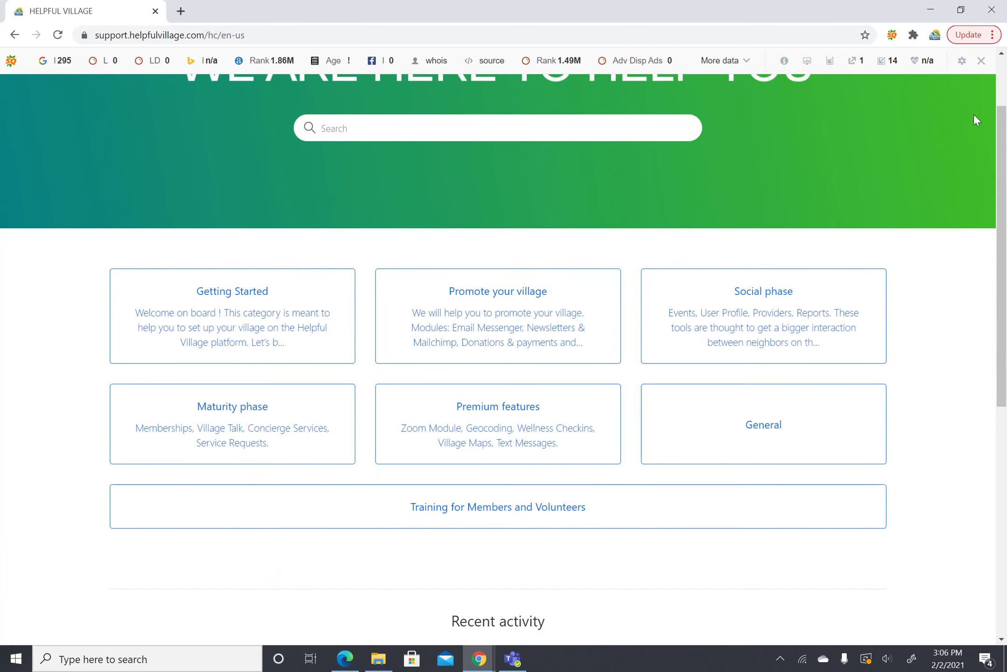
scroll(899, 280, down, 1)
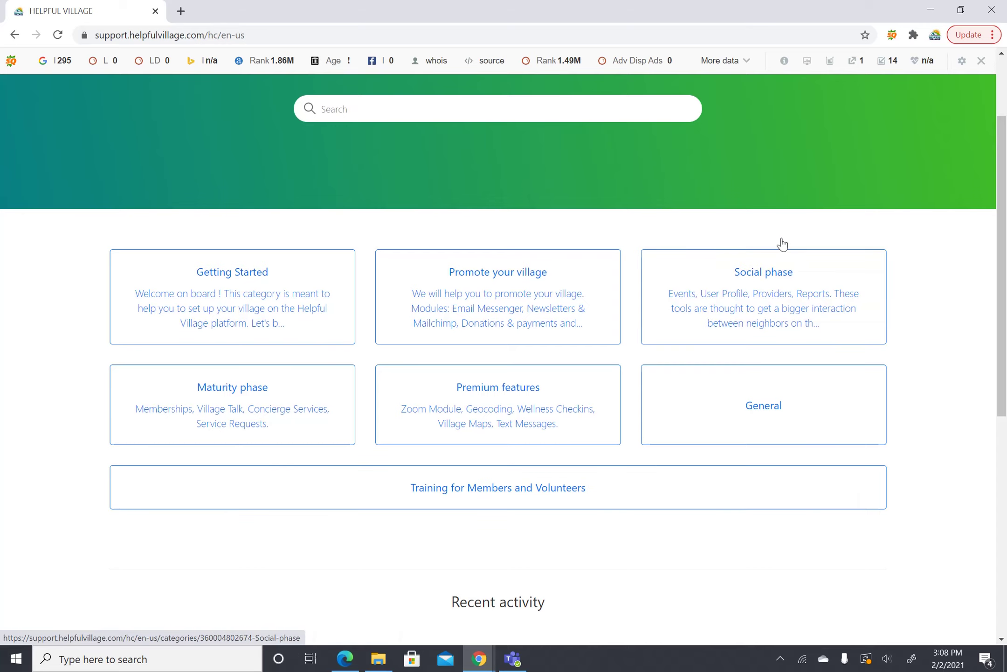
scroll(731, 179, up, 2)
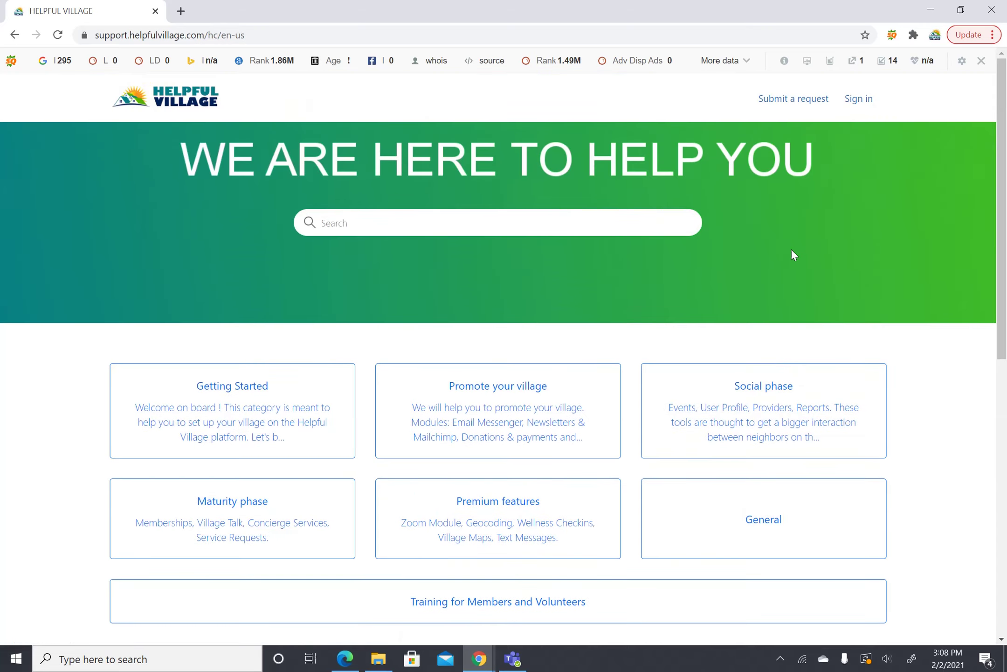
scroll(791, 249, down, 1)
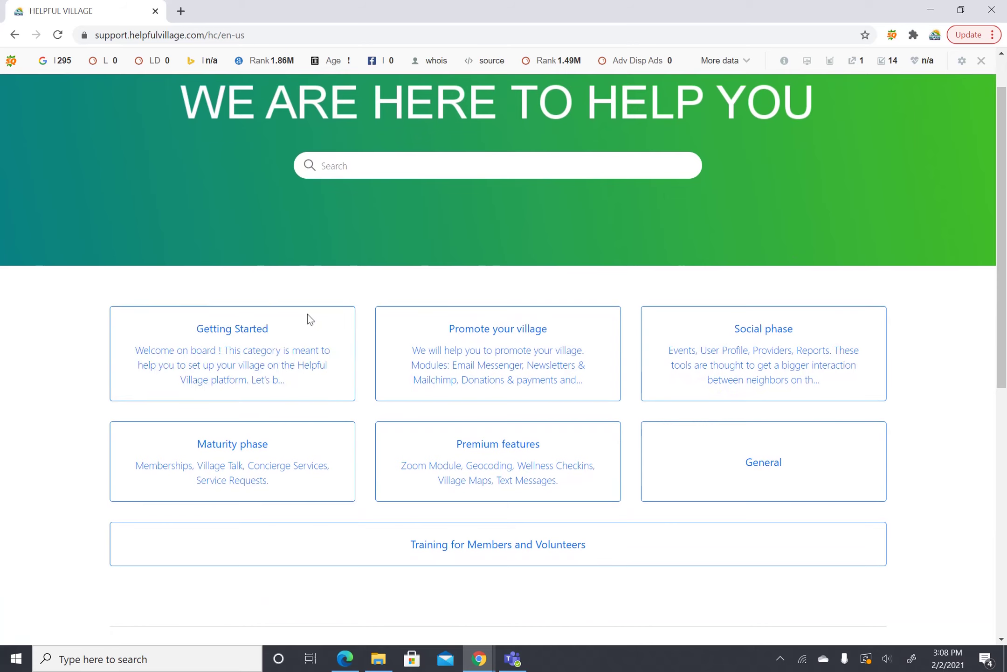
scroll(209, 250, up, 1)
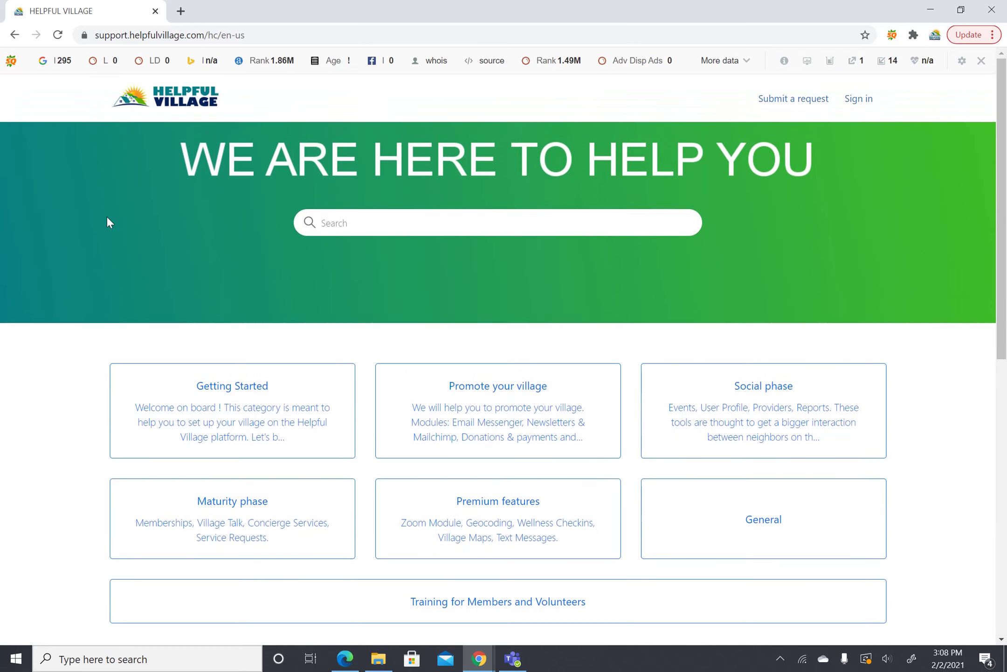
click(273, 427)
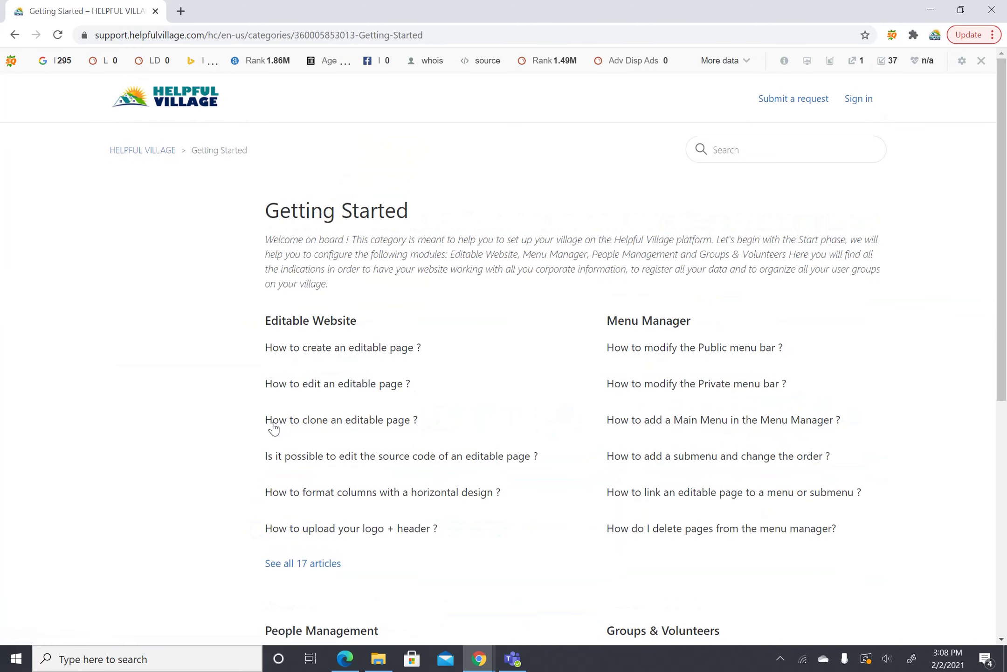
Scroll through the Editable Website, Menu Manager, People Management and Groups article lists.
scroll(877, 308, down, 1)
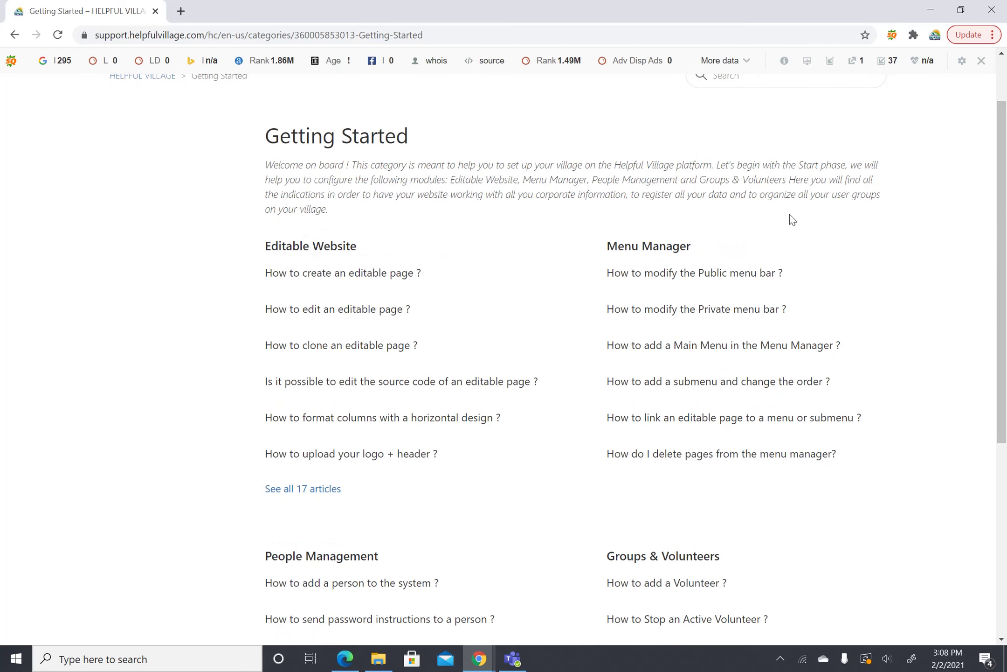
scroll(790, 214, down, 2)
scroll(509, 349, down, 1)
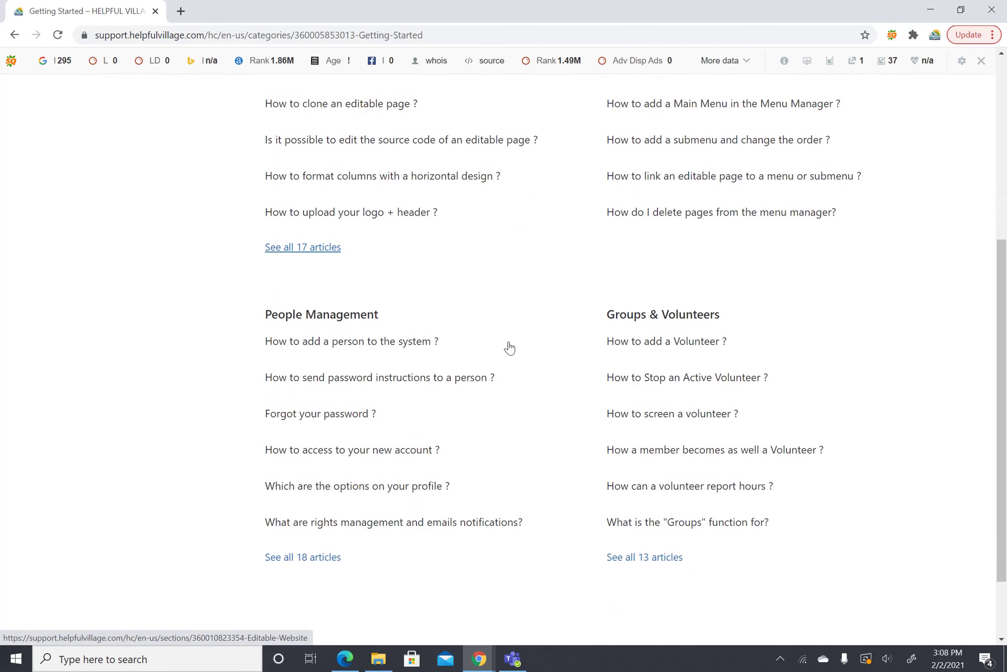
scroll(826, 312, up, 3)
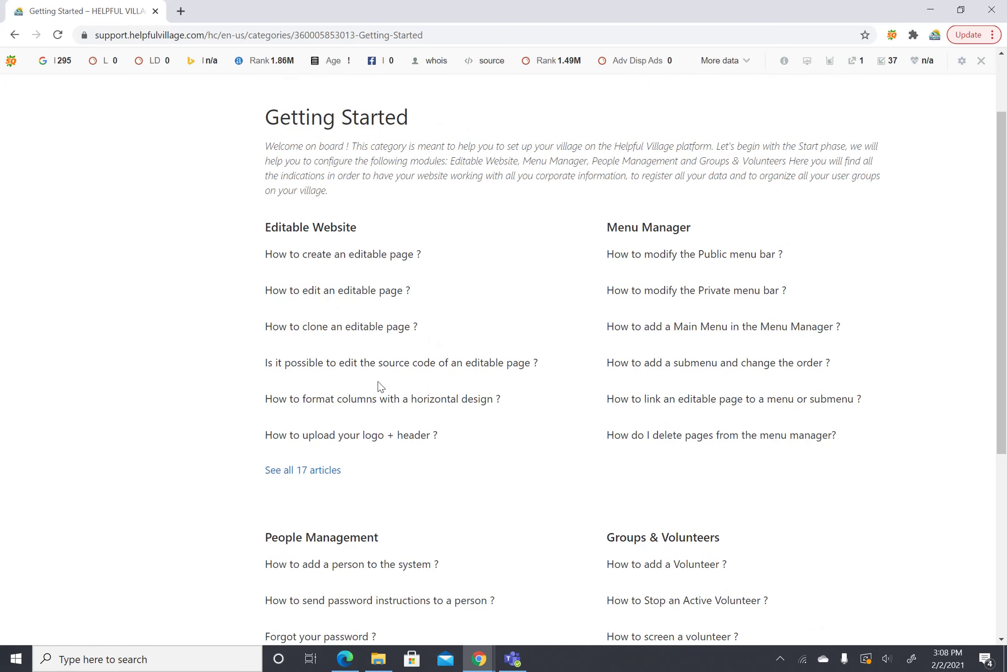
scroll(553, 198, down, 1)
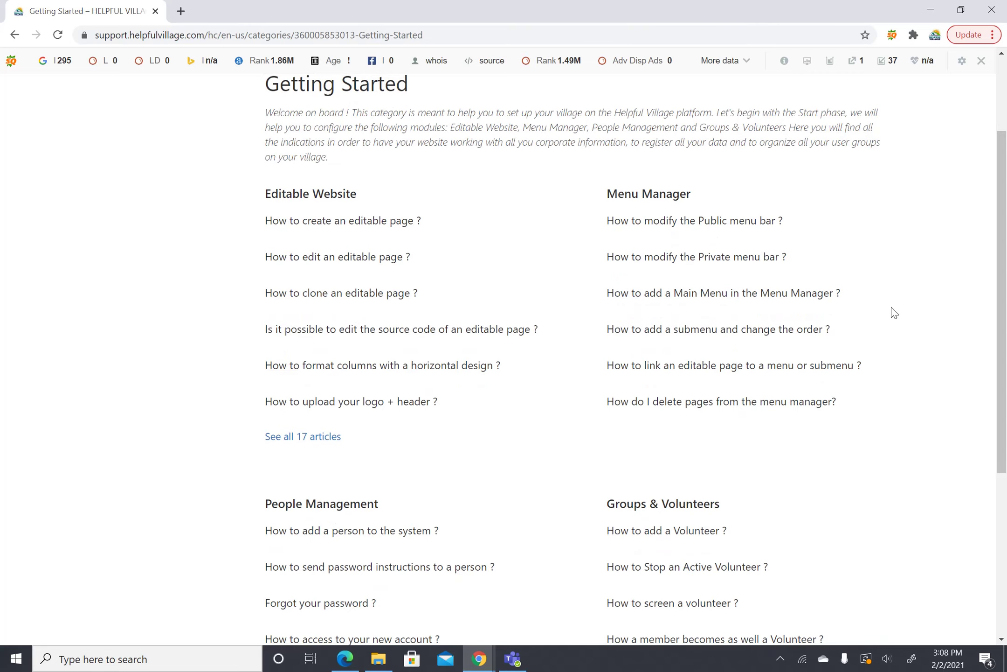
scroll(872, 252, down, 1)
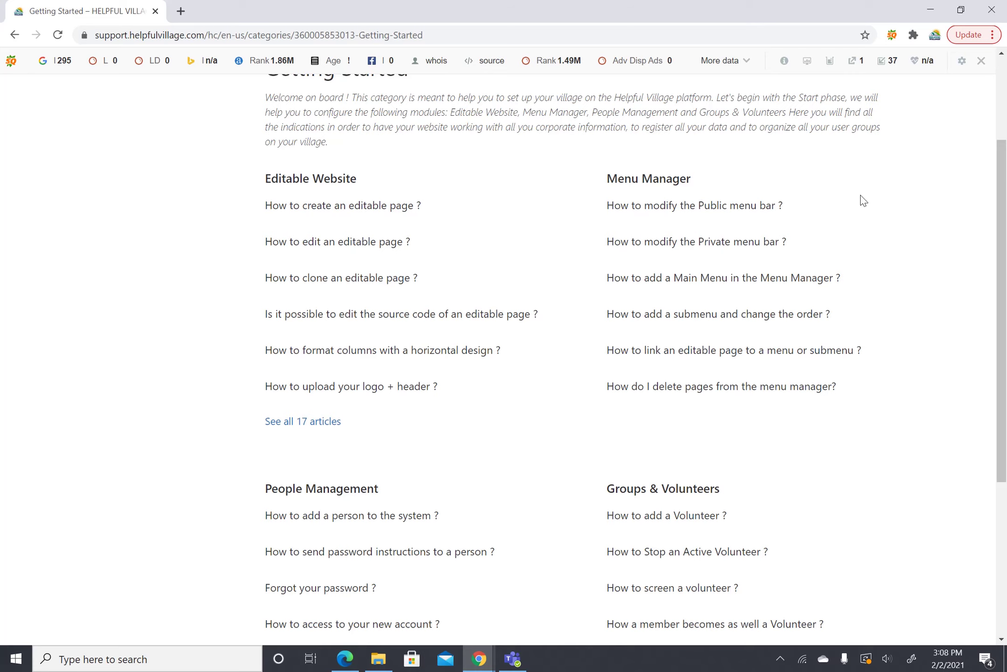
scroll(931, 413, down, 3)
scroll(931, 414, down, 2)
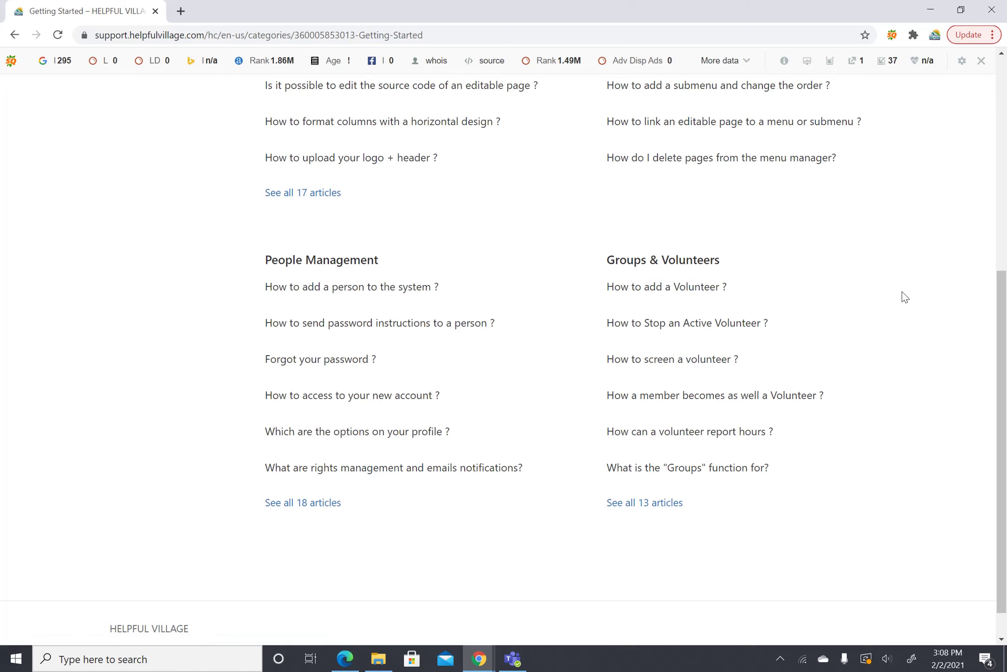
scroll(901, 407, up, 3)
scroll(842, 336, up, 5)
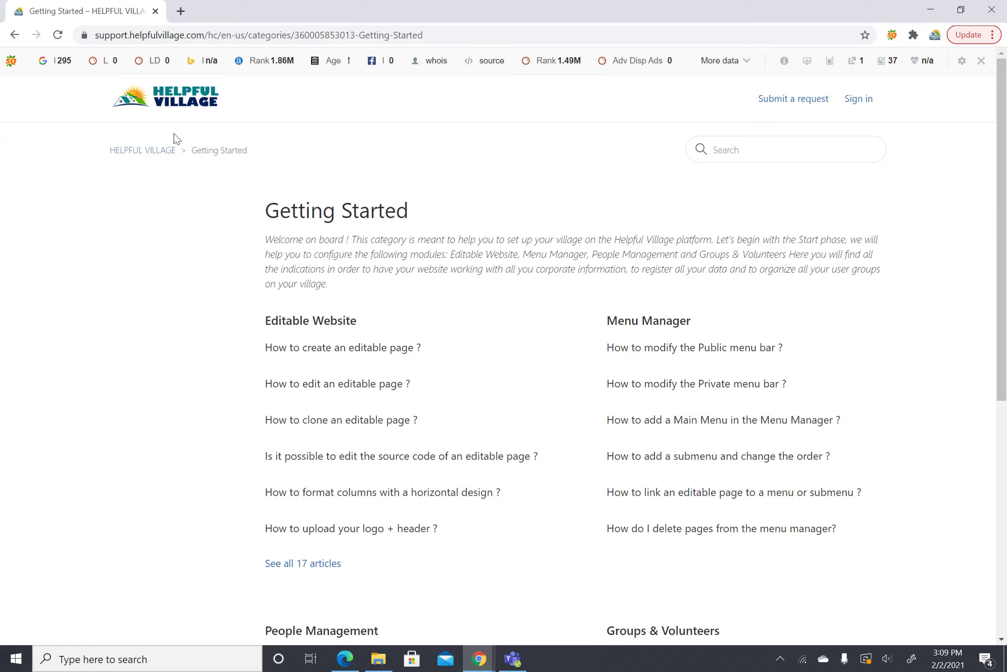
Go back to the home page through the Helpful Village header logo.
click(155, 103)
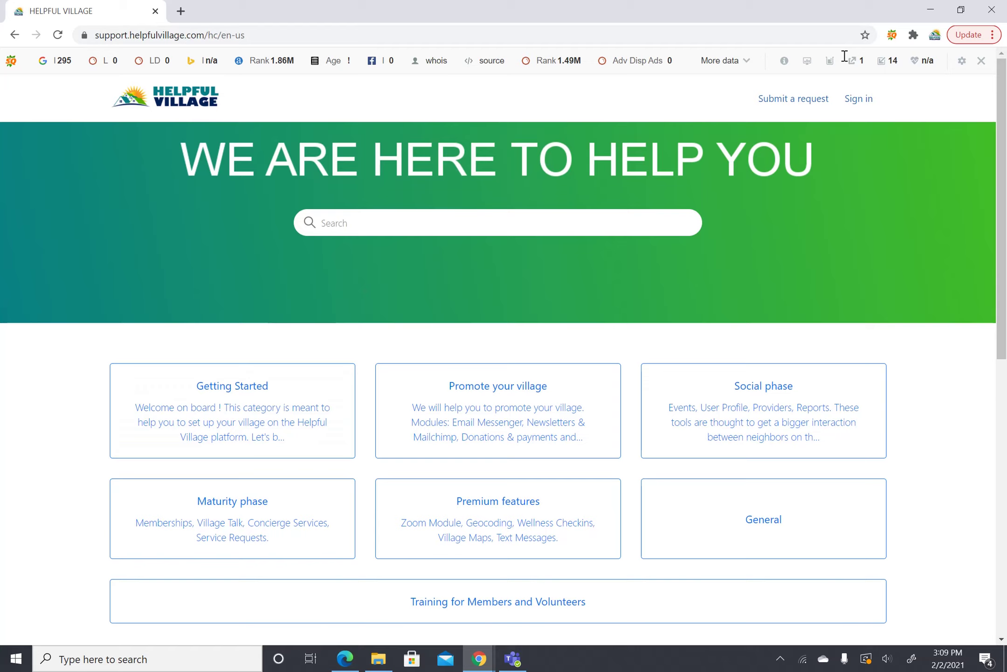
Start a new request and fill the email field with the saved requester address.
click(788, 106)
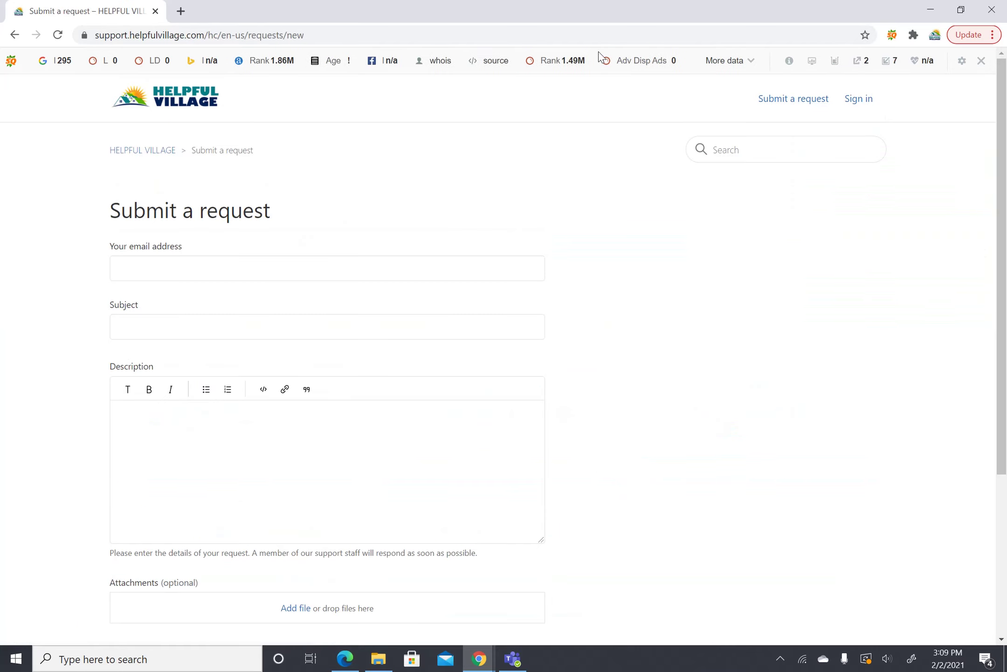
click(250, 269)
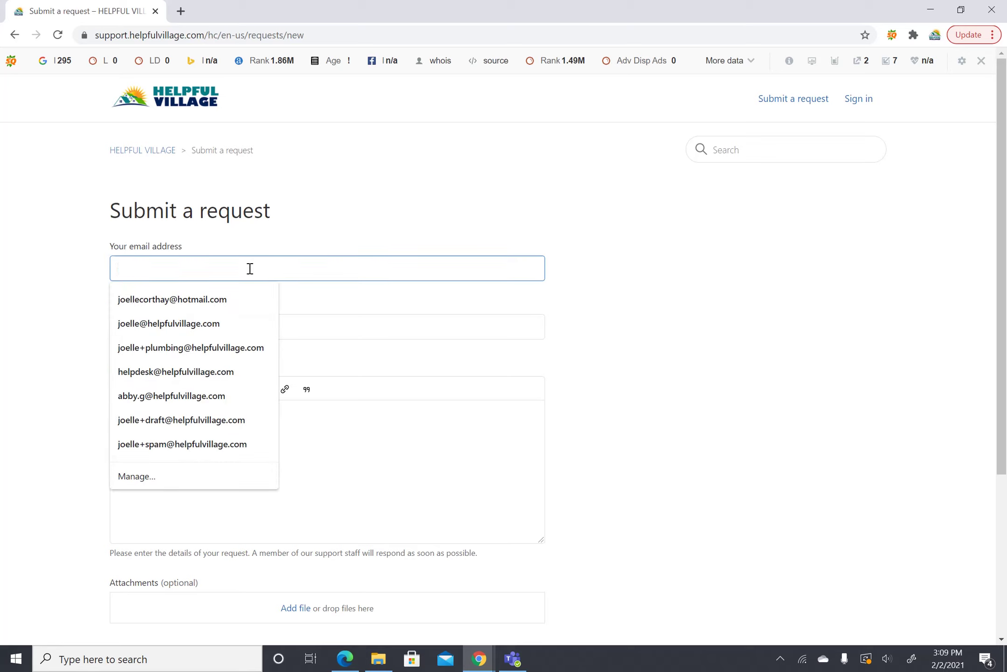
text(joelle)
click(225, 324)
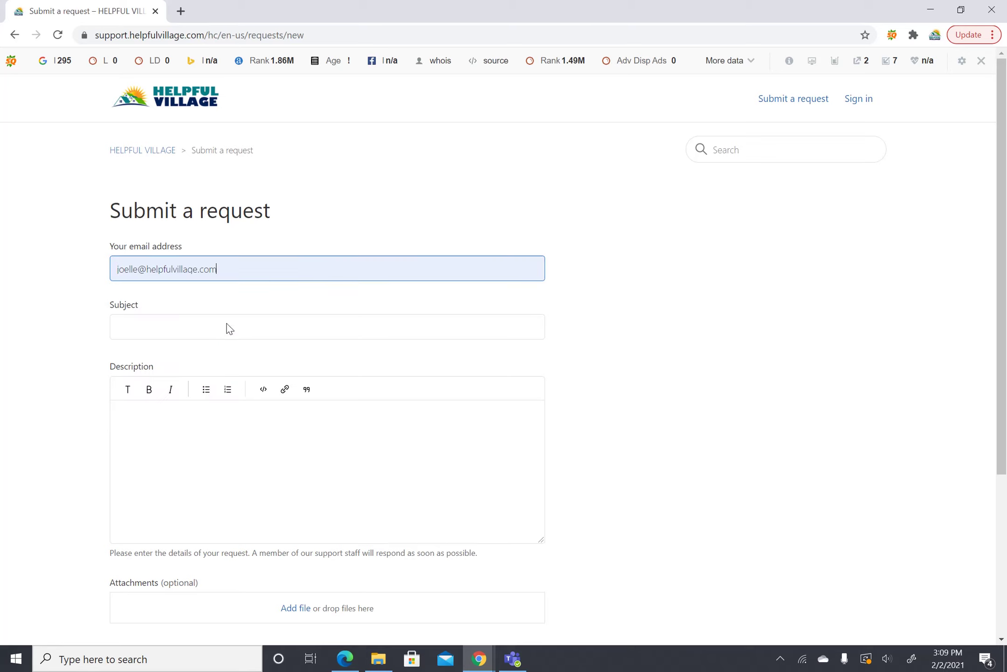
scroll(313, 290, down, 1)
Type the subject 'How do you re-subscribe to mailchimp?', inserting 're' before 'subscribe'.
click(284, 253)
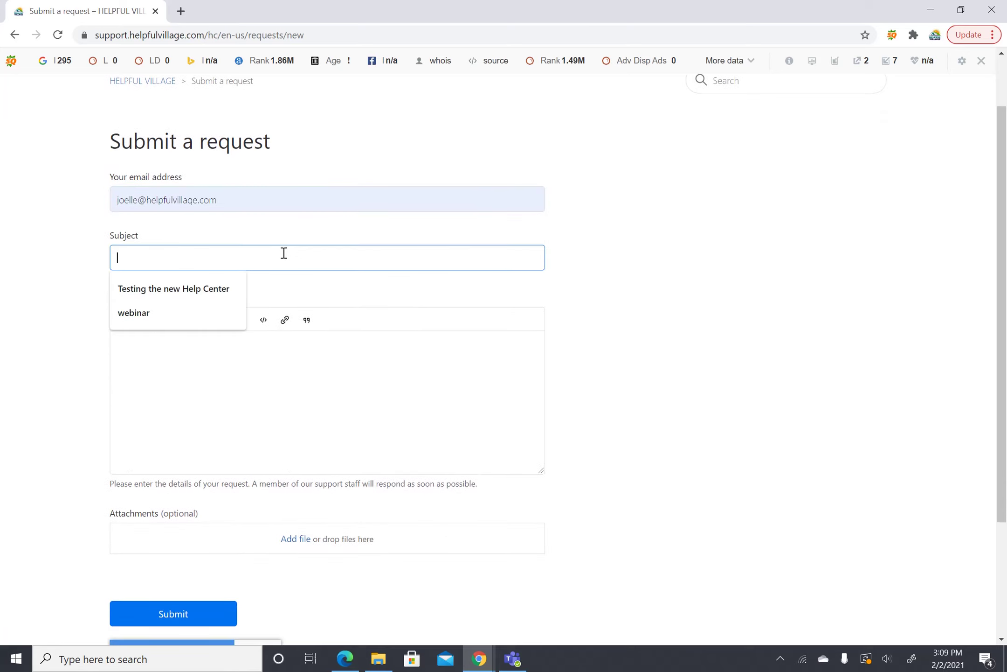
text(H)
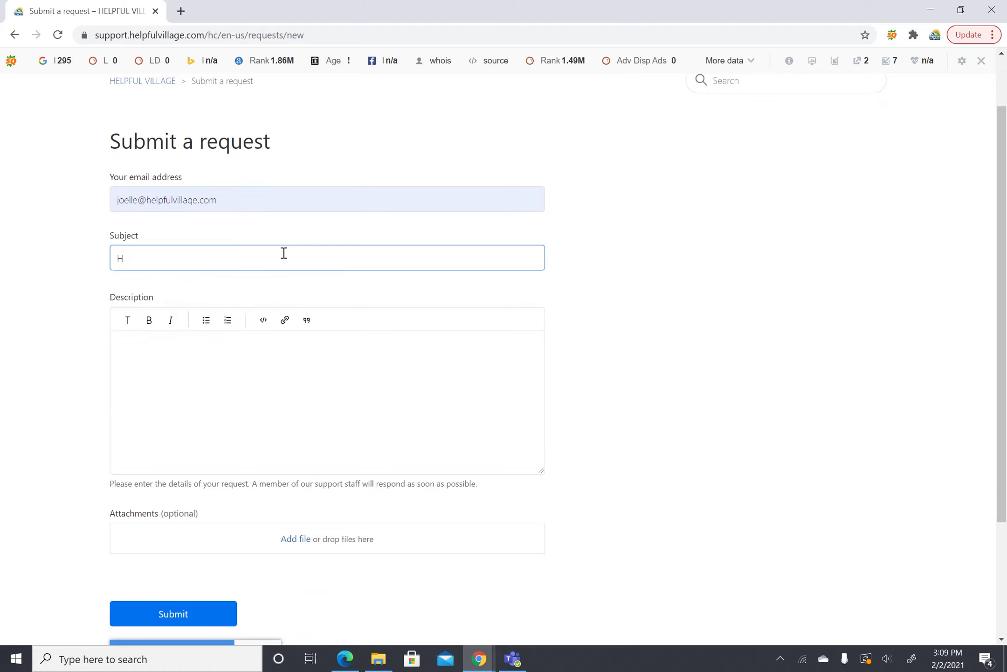
text(pw do yo)
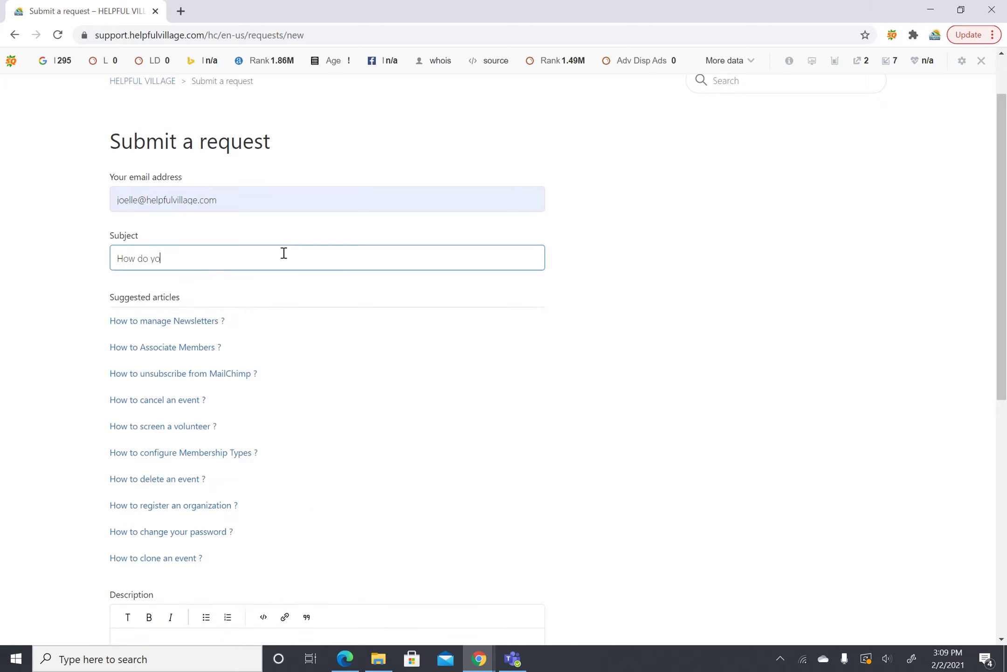
text(u resubscribe to)
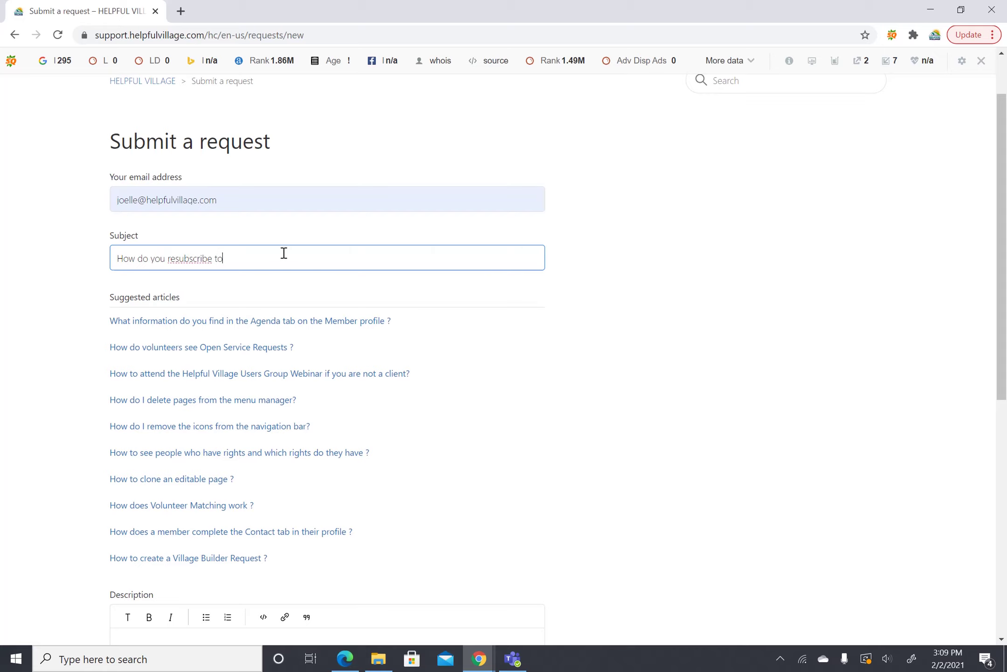
text(mailchimp?)
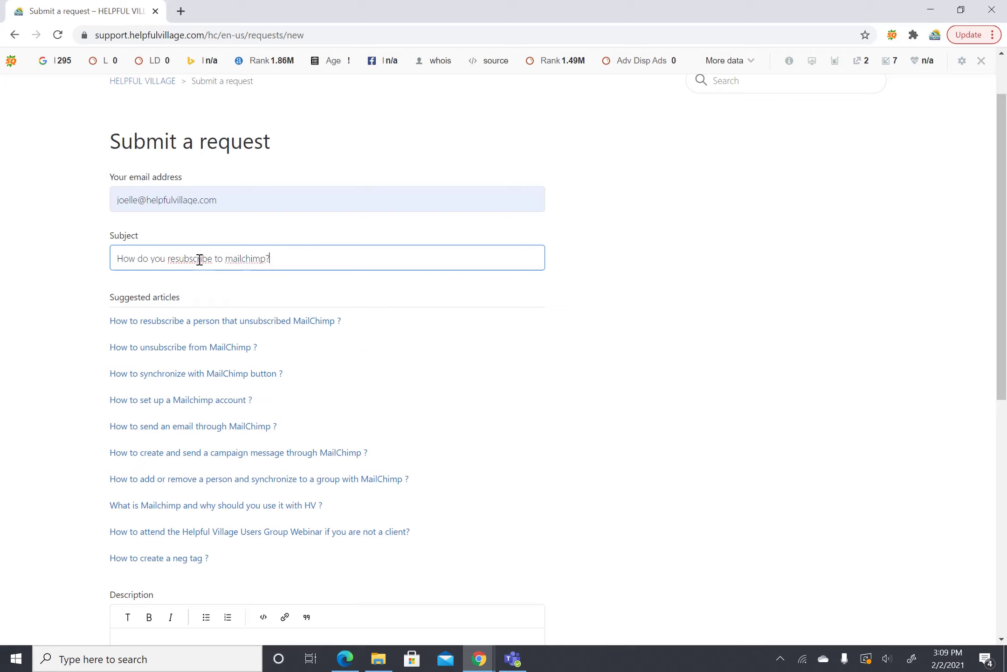
right_click(197, 259)
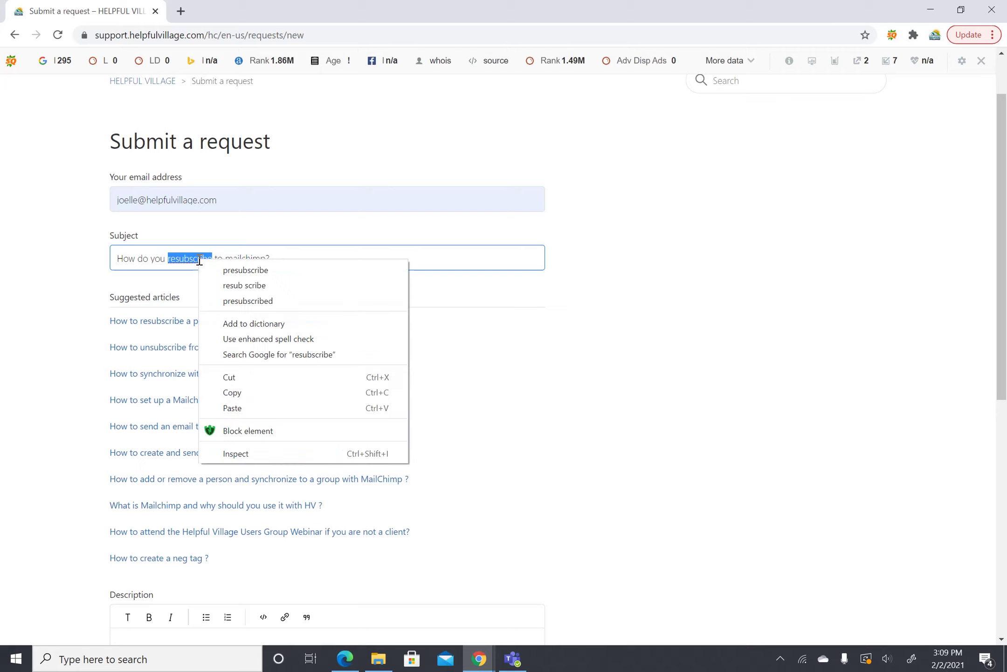
click(222, 258)
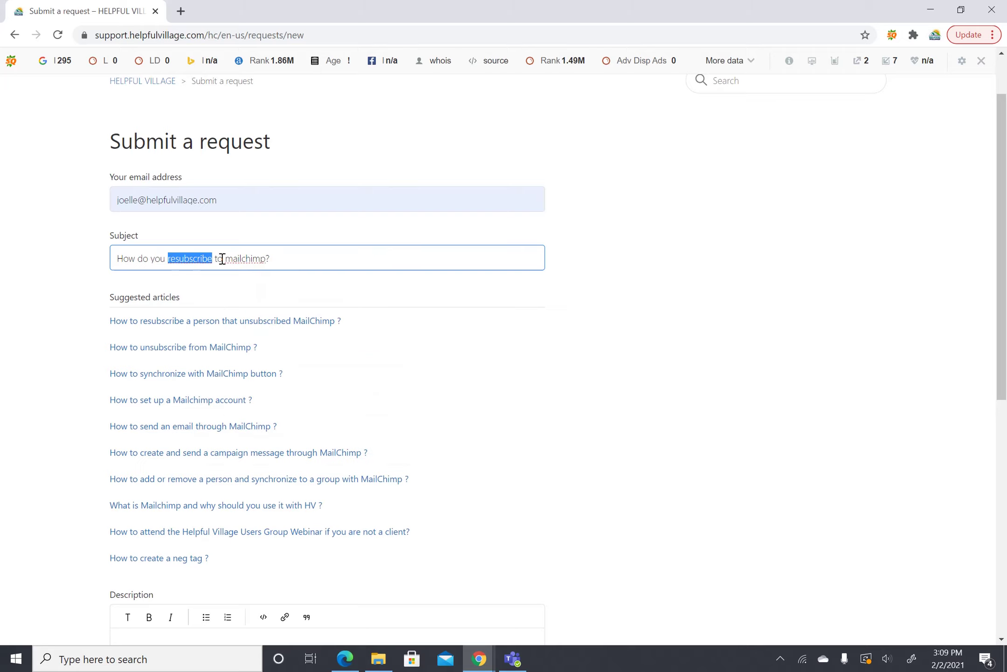
text(subs)
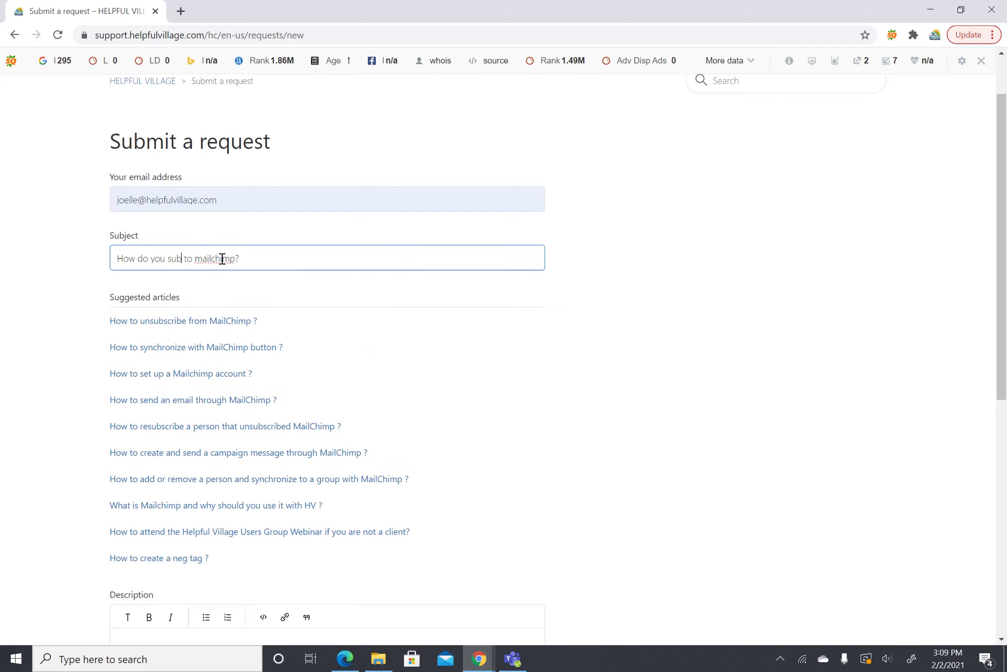
text(cribe)
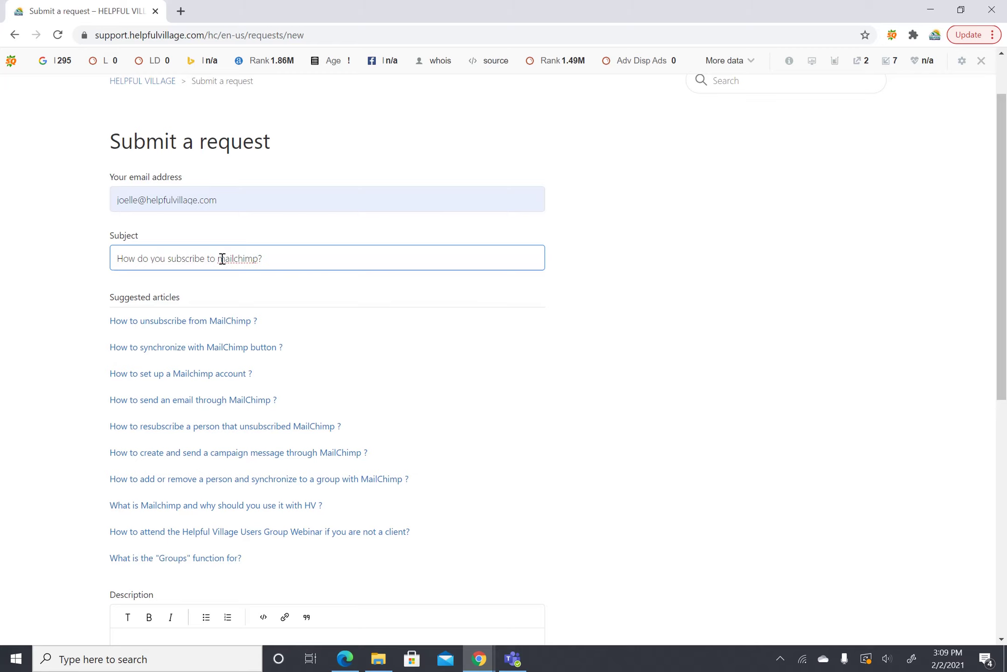
click(167, 262)
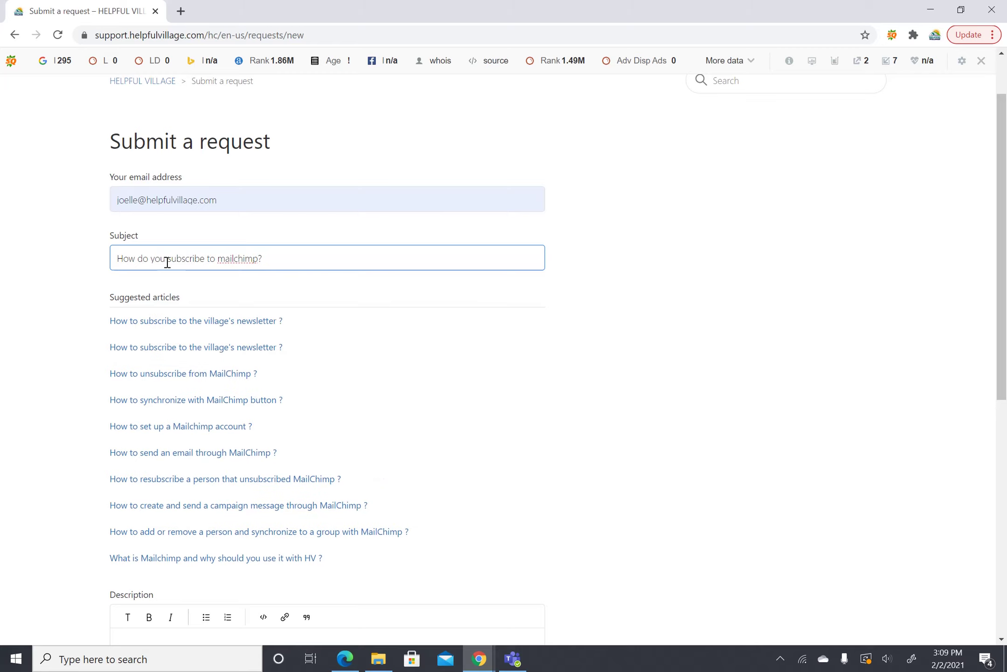
text(re)
Correct 'mailchimp' to 'MailChimp' with the spellcheck suggestion and finish editing the subject.
click(289, 251)
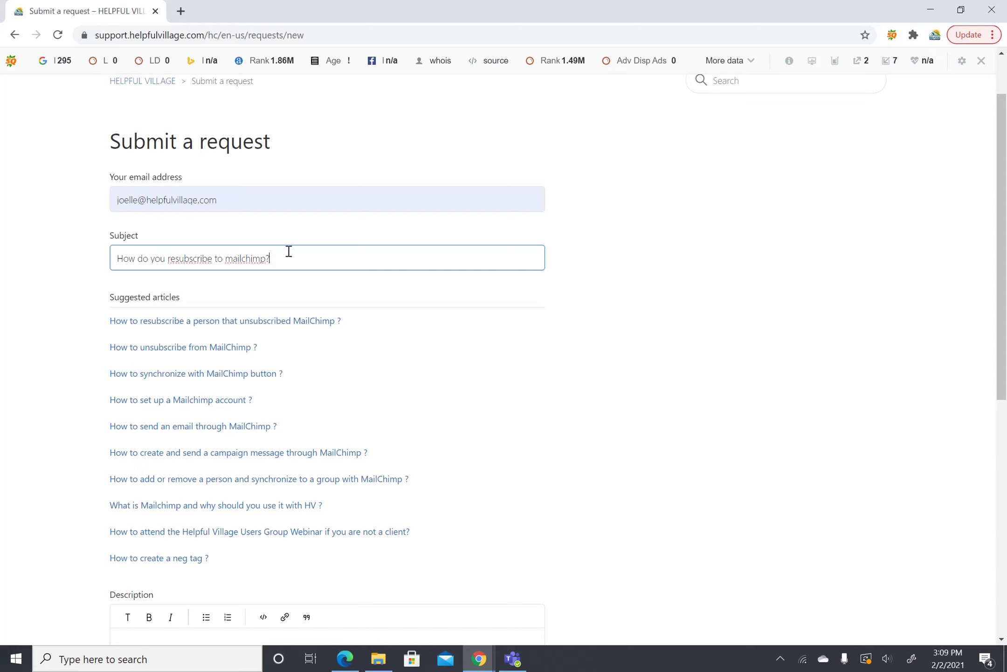
right_click(236, 263)
click(247, 274)
click(422, 278)
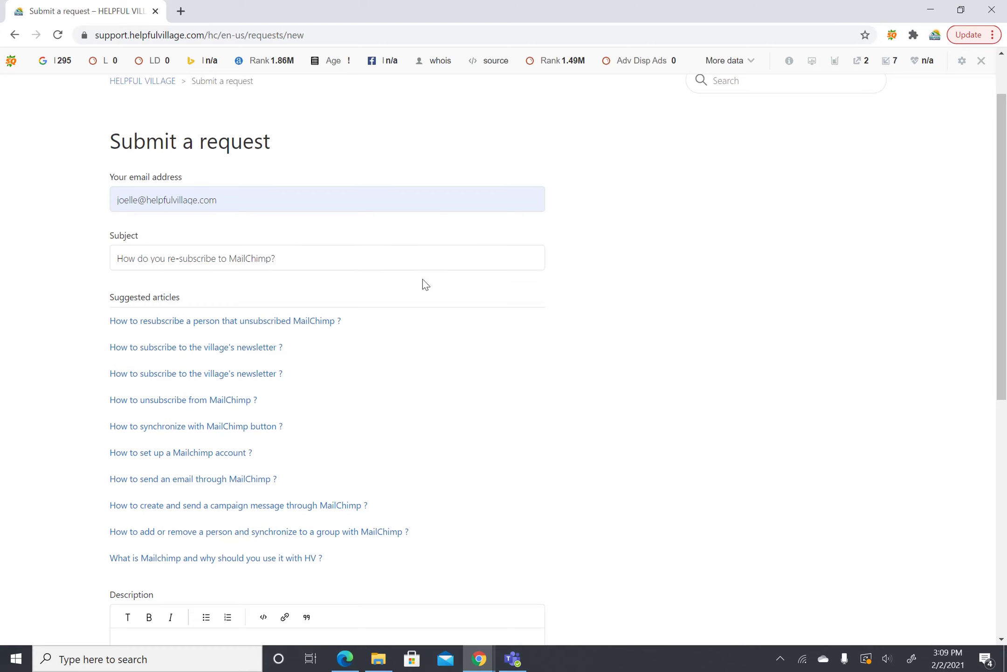
scroll(630, 382, down, 3)
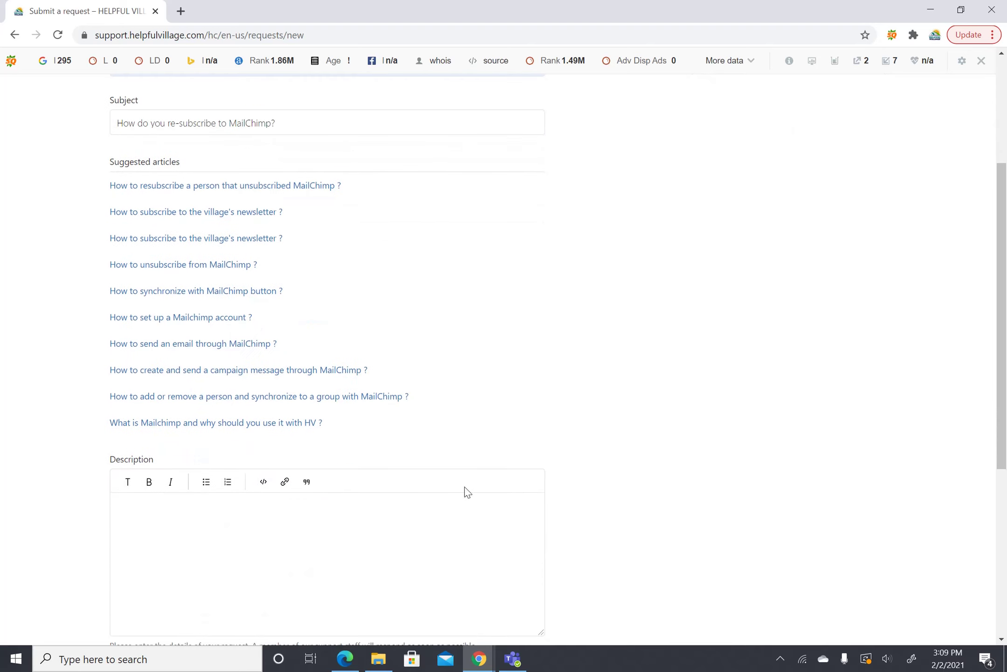
scroll(266, 144, up, 1)
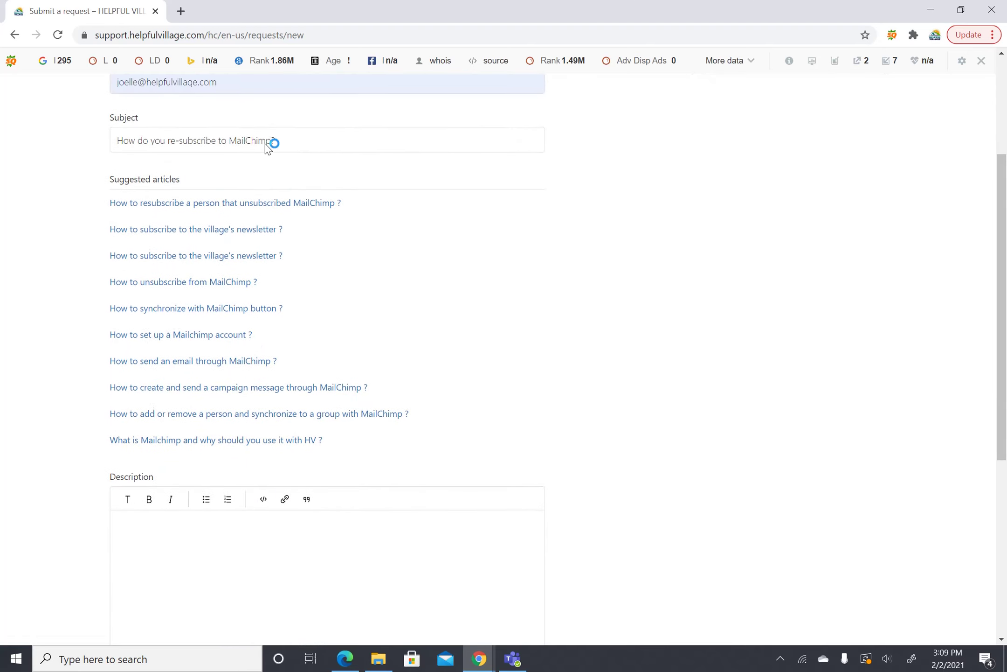
scroll(33, 203, up, 1)
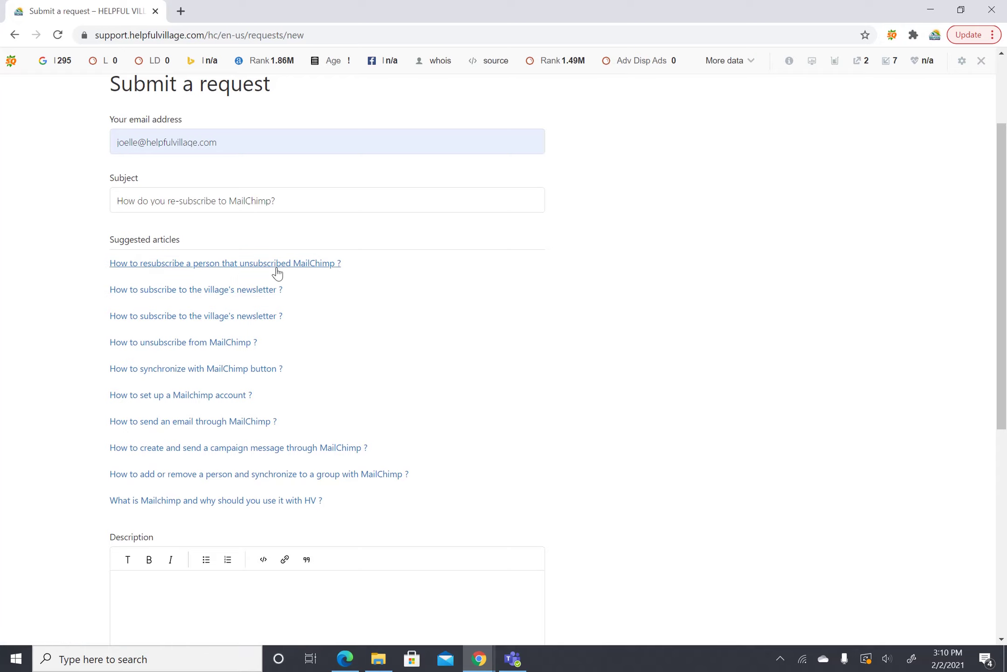
scroll(444, 382, down, 3)
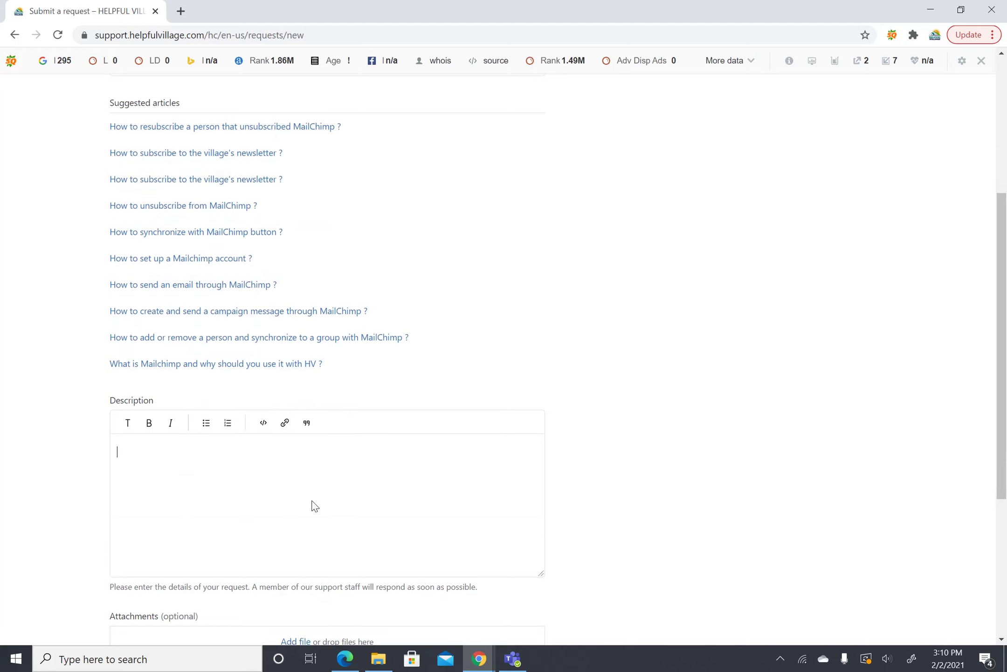
Write the description 'I accidently unsubscribed myself, and I would like to know how to re-subscribe.', fixing typos.
text(I ad)
text(cidently unsub)
text(cribed myself)
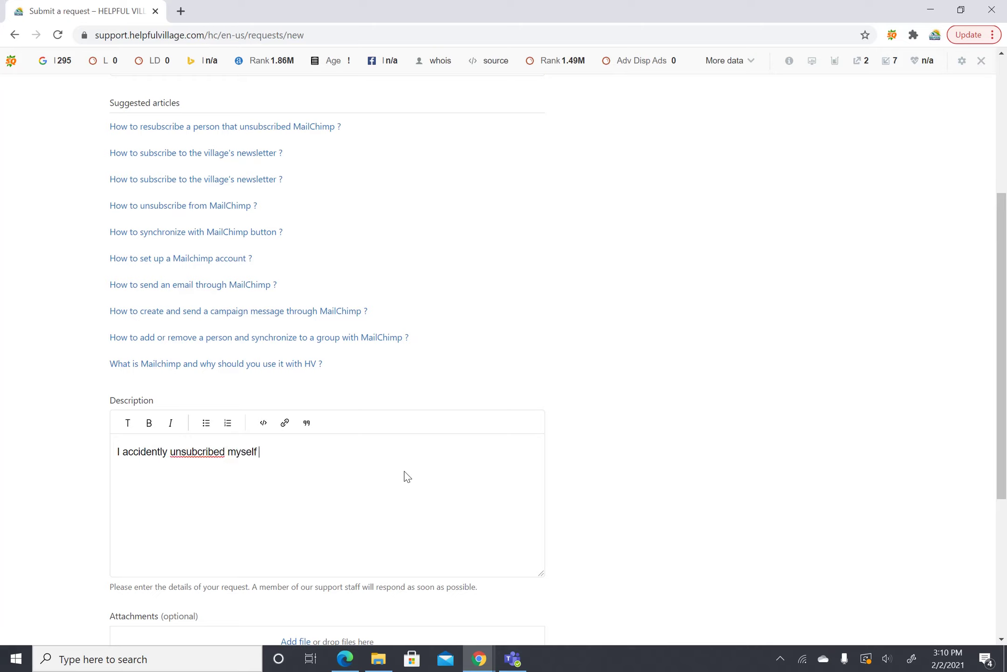
right_click(216, 450)
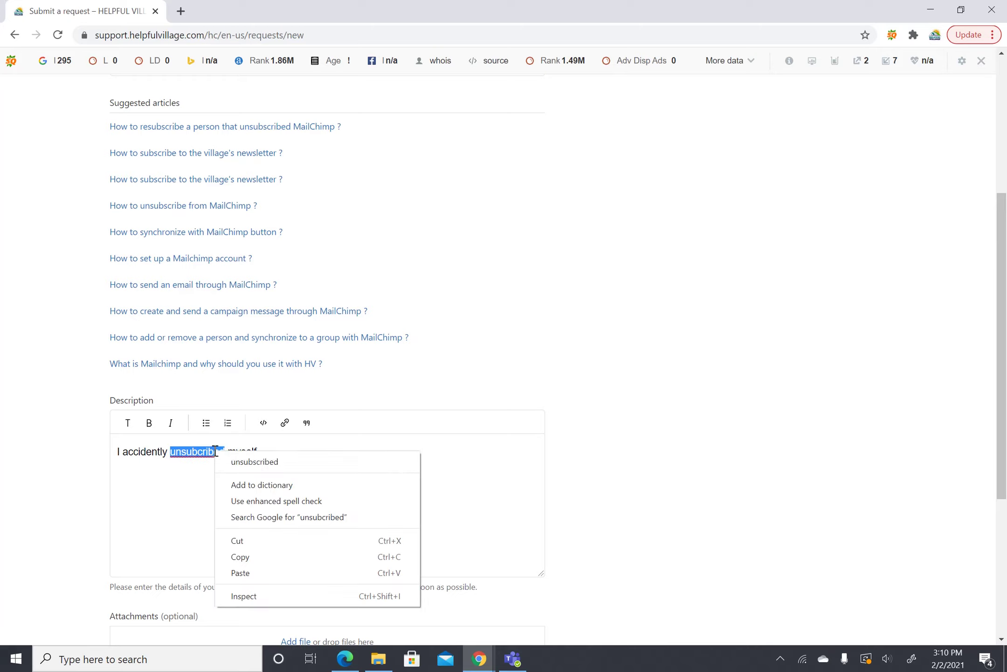
click(233, 462)
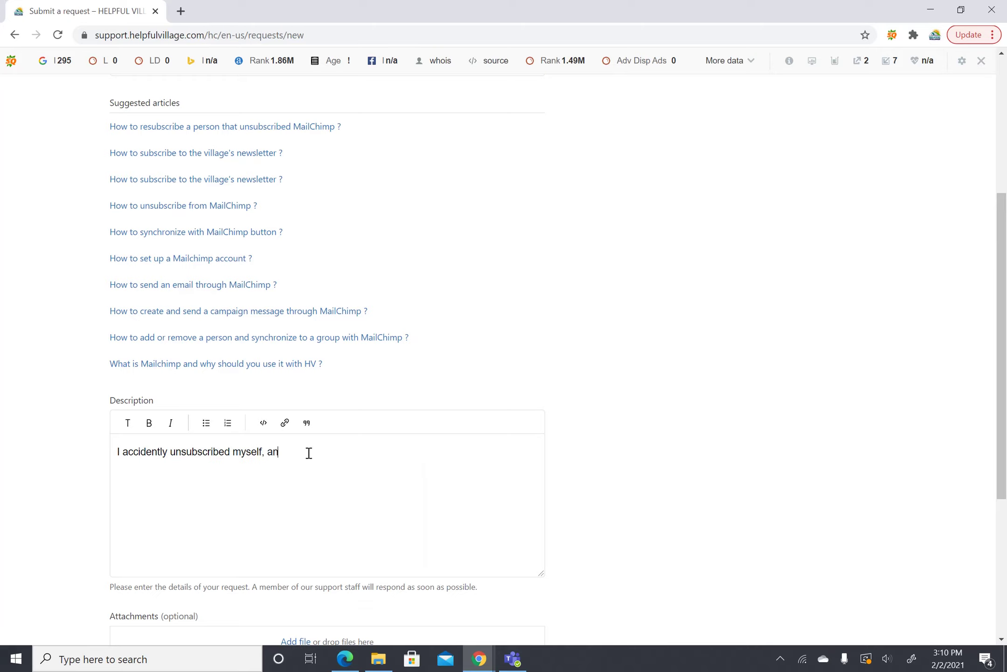
text(d I would like to know o)
key(BackSpace)
text(hpw)
text(w to re)
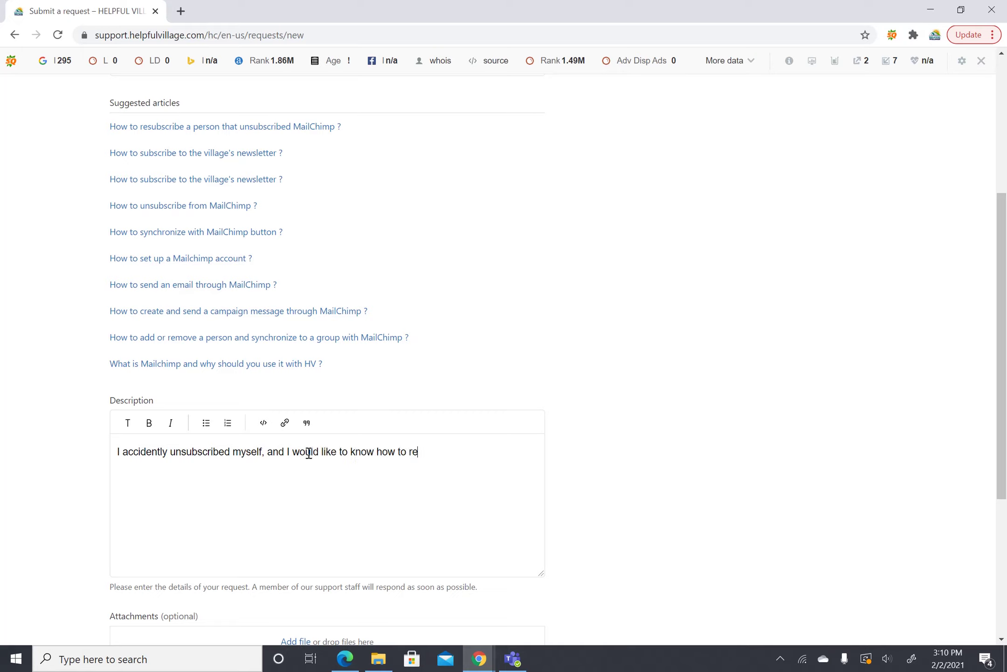
text(-subscribe.)
scroll(421, 272, down, 1)
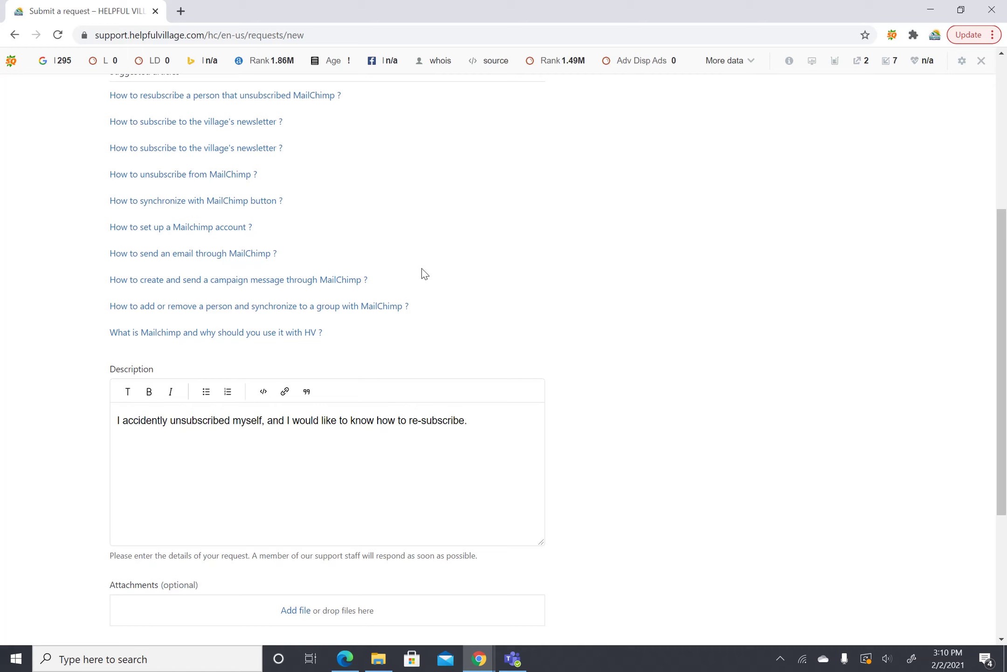
Check the form's Submit button, then return home via the Helpful Village logo.
scroll(383, 304, up, 5)
scroll(383, 372, down, 5)
scroll(383, 372, down, 1)
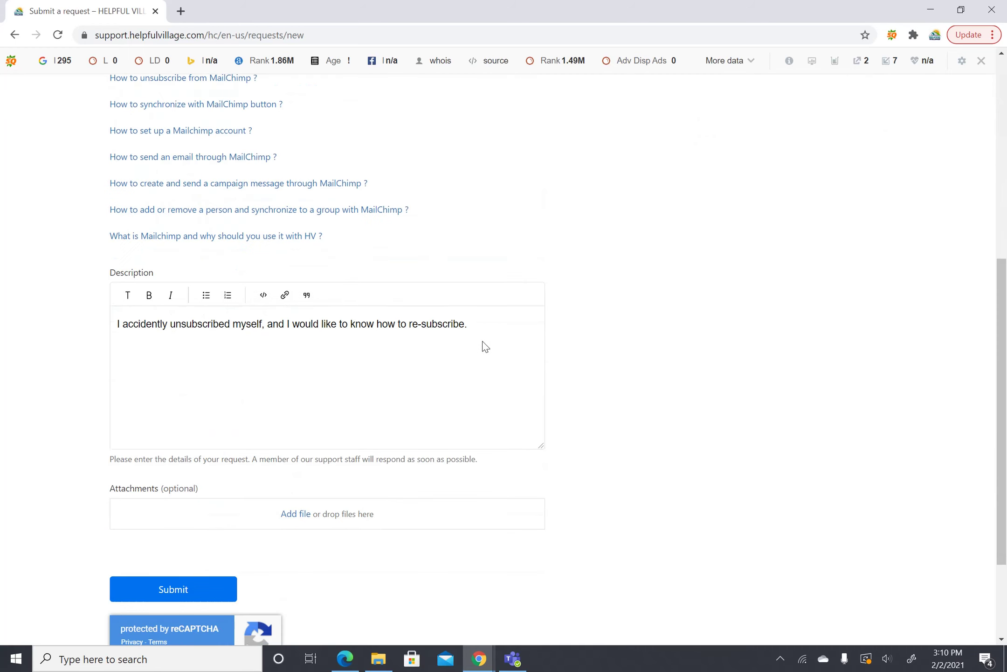
scroll(389, 245, down, 2)
scroll(458, 415, down, 1)
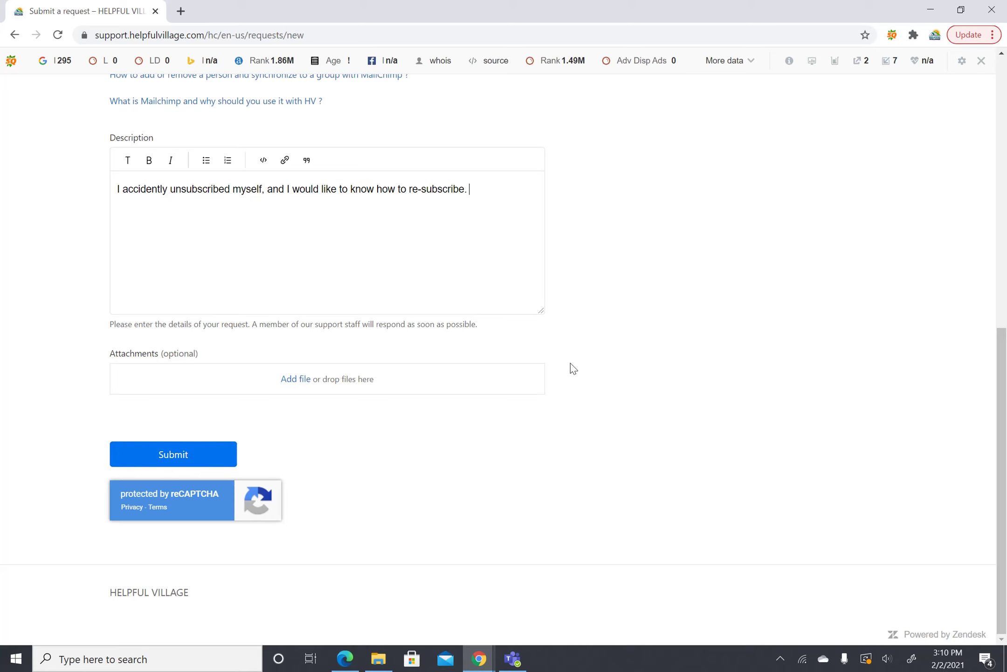
scroll(779, 237, up, 5)
scroll(774, 242, up, 4)
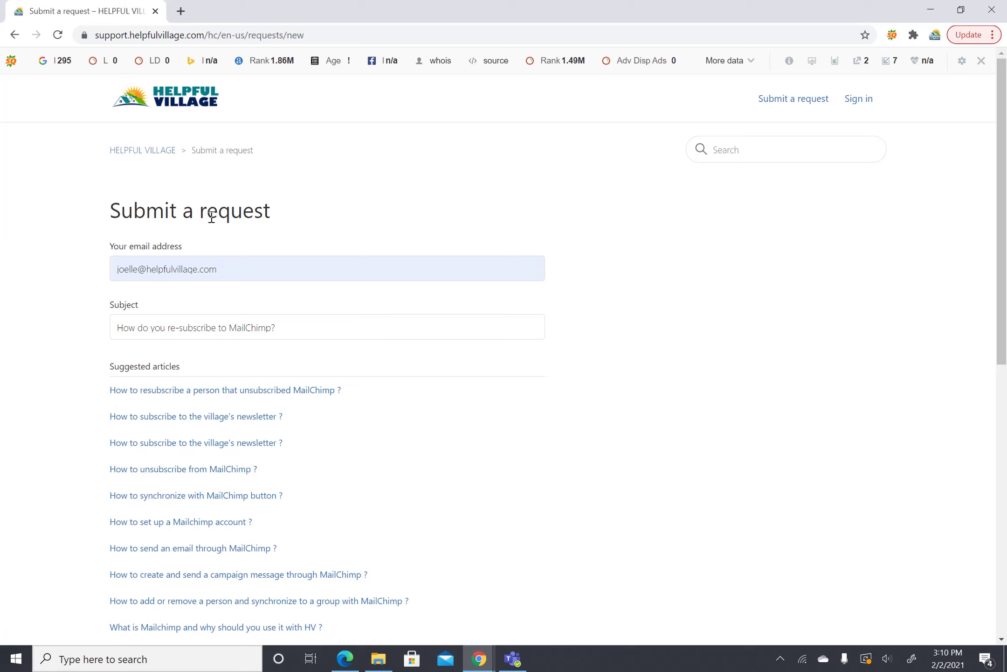
click(131, 106)
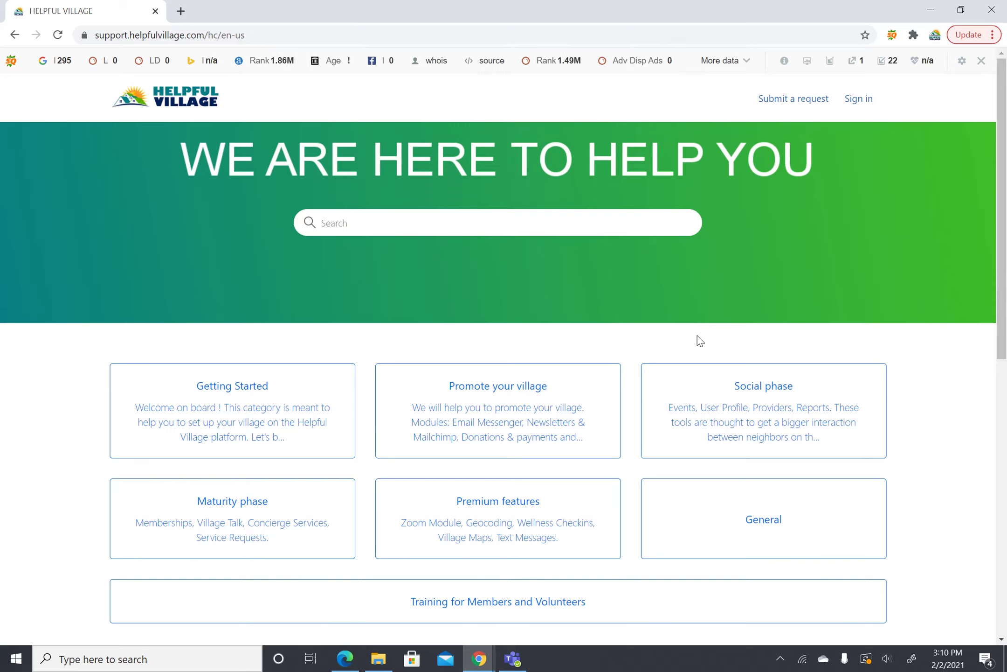
click(364, 226)
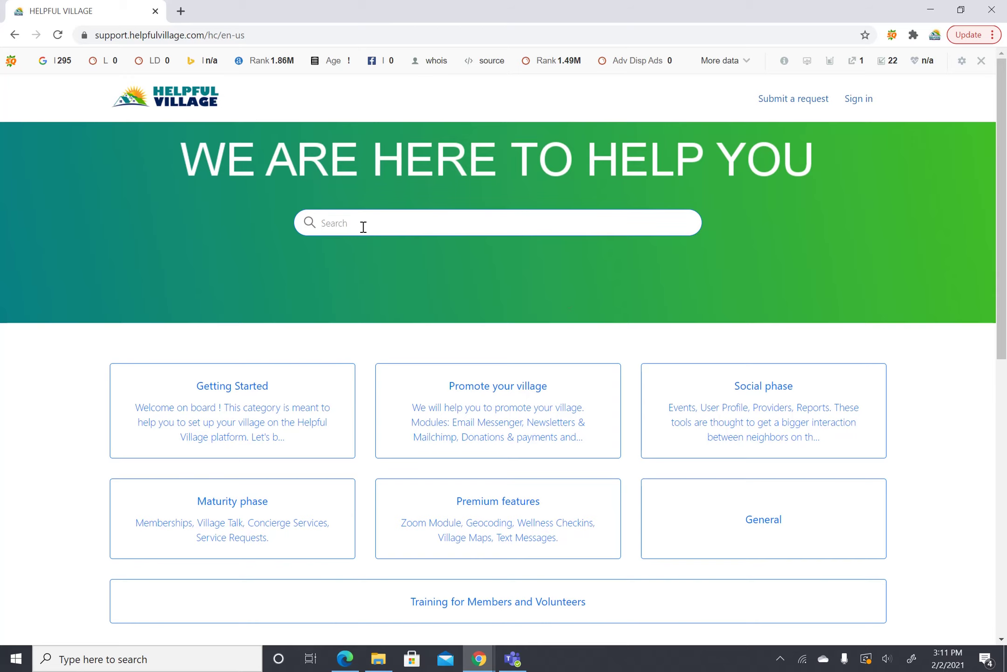
text(mailchimp)
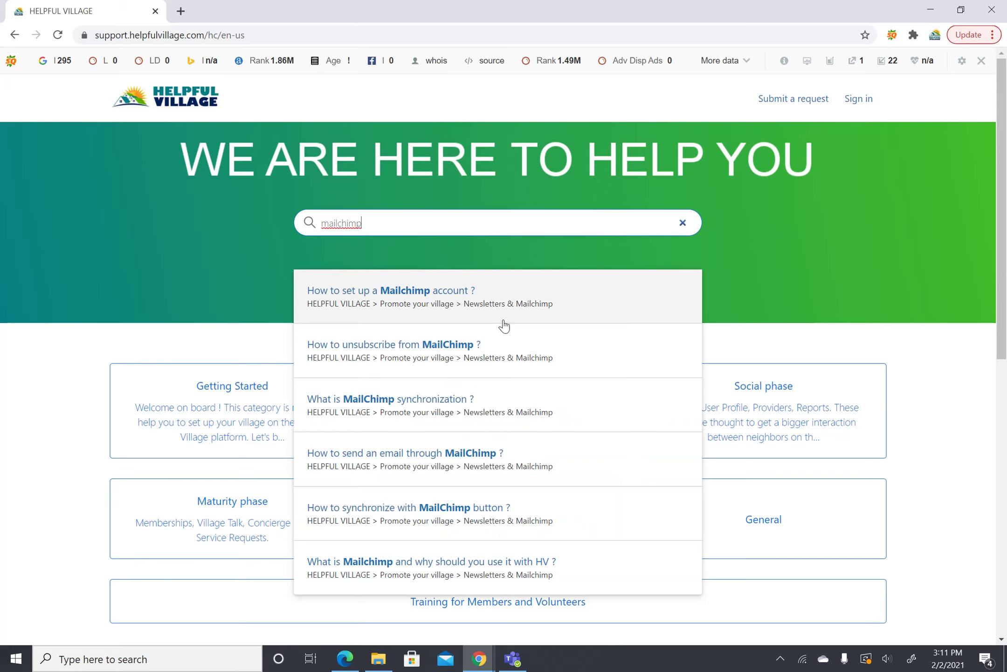
scroll(504, 326, down, 1)
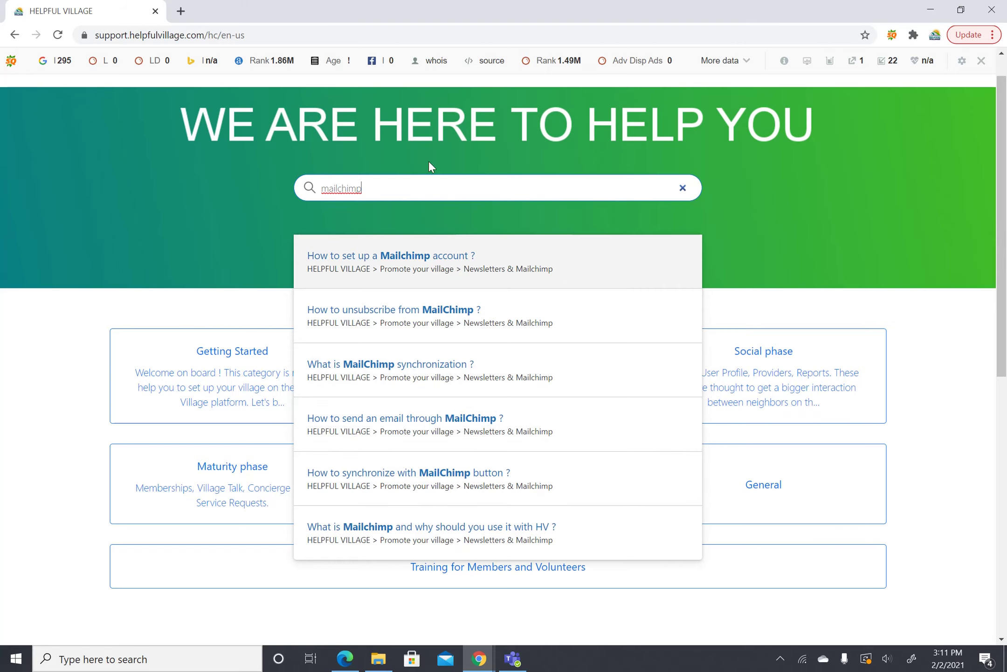
key(BackSpace)
key(BackSpace)
key(BackSpace)
key(BackSpace)
key(BackSpace)
key(BackSpace)
key(BackSpace)
key(BackSpace)
key(BackSpace)
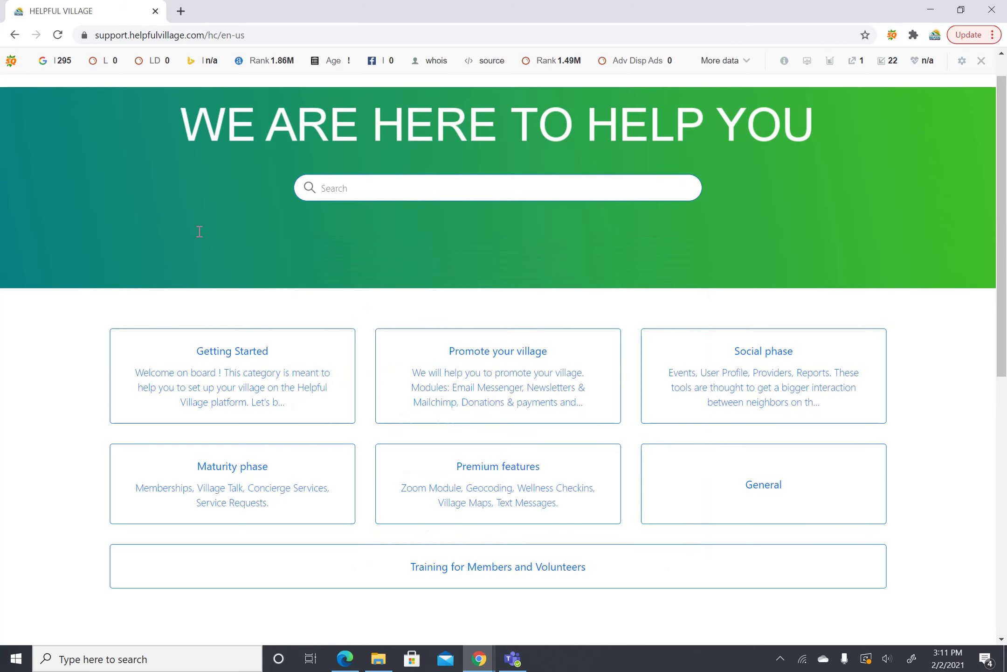
scroll(213, 327, up, 1)
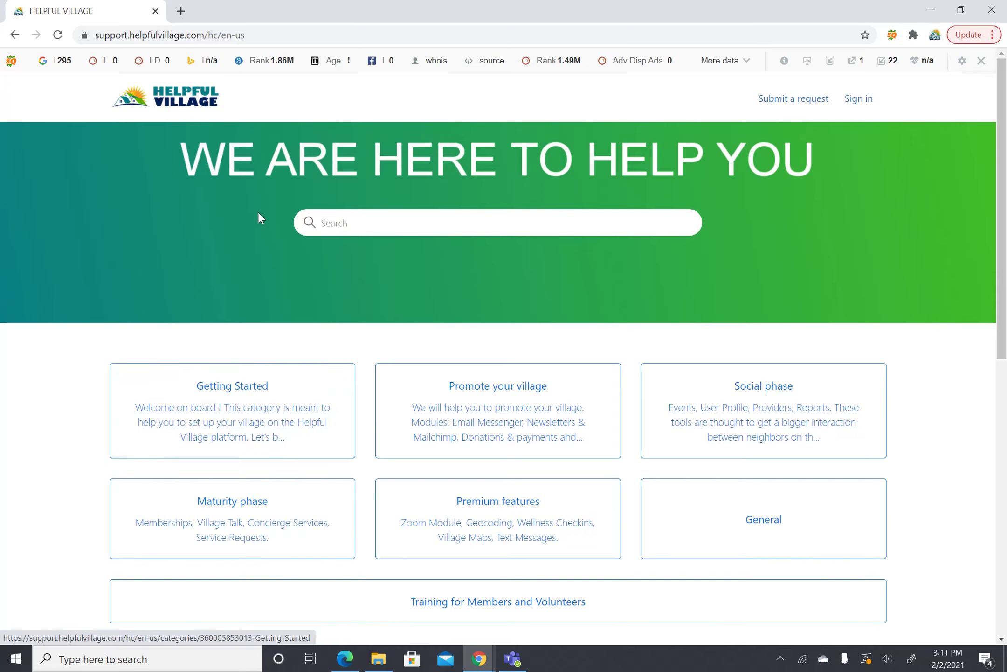
scroll(137, 231, down, 1)
scroll(136, 231, up, 1)
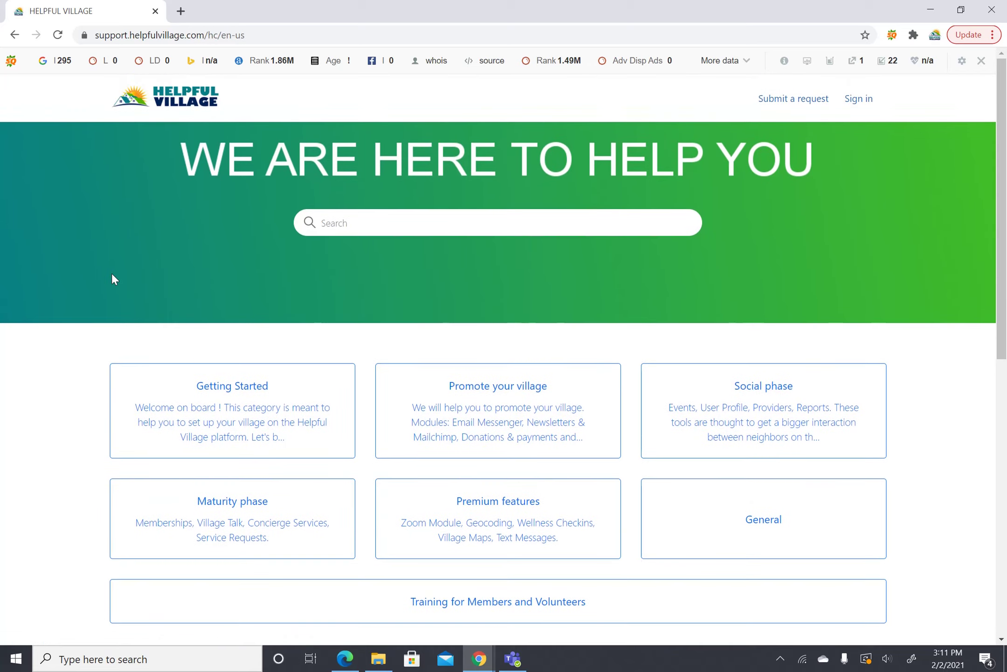
scroll(3, 407, down, 2)
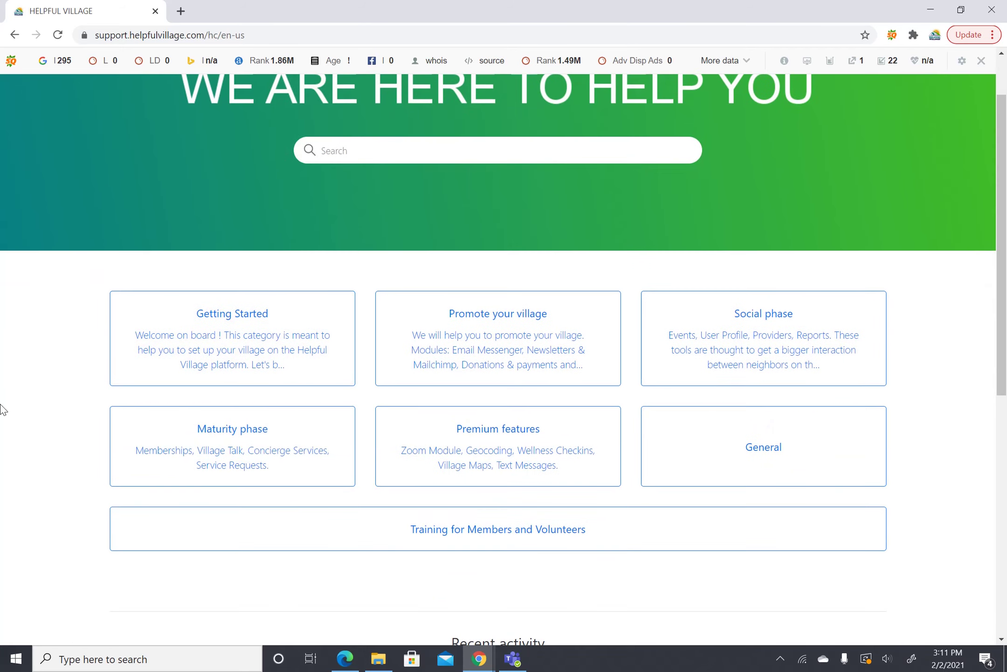
scroll(2, 407, up, 2)
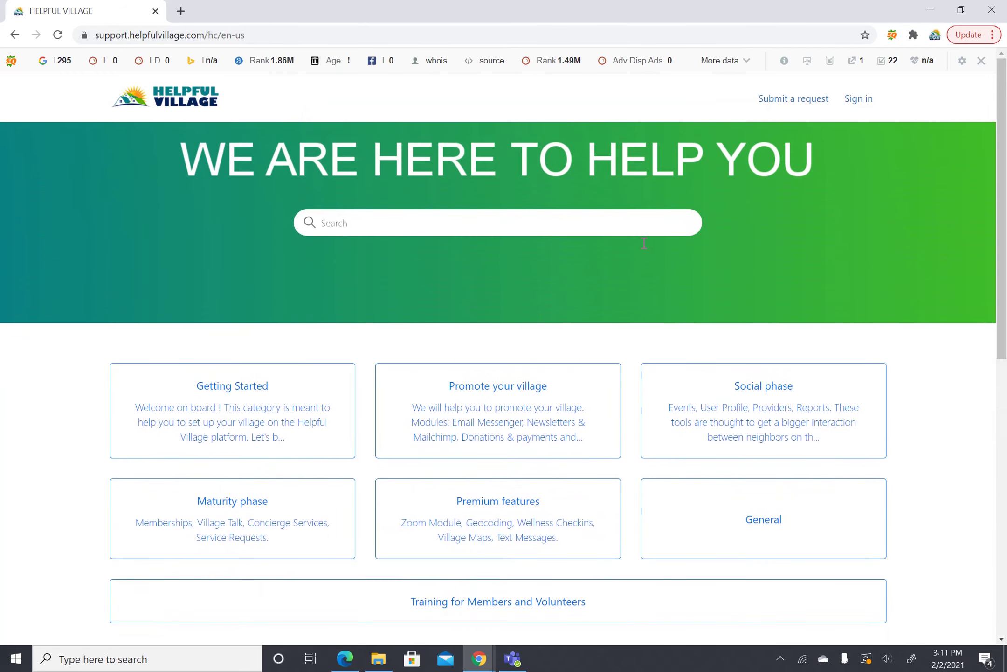